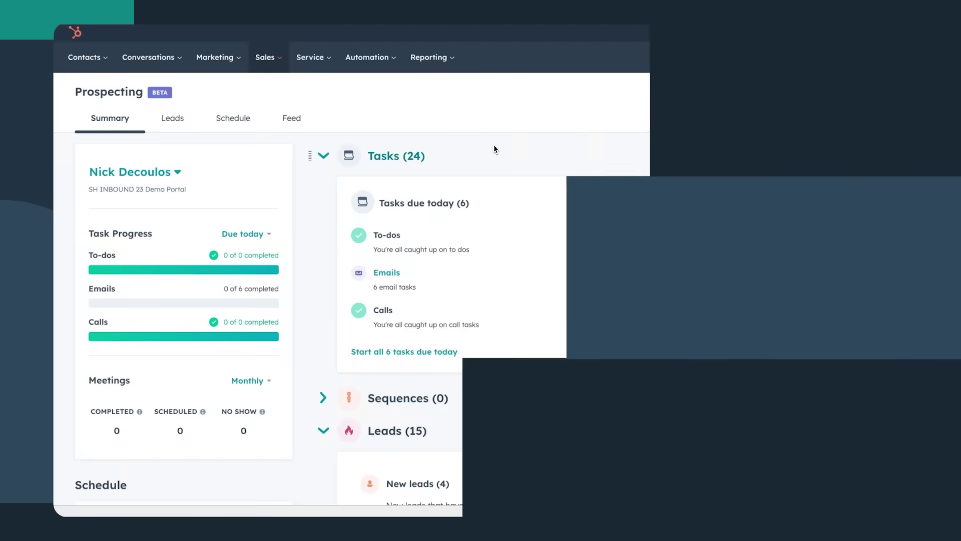
Step: Browse the Prospecting Summary, then check the weekly Schedule calendar
{"action": "scroll", "coordinate": [495, 148], "scroll_direction": "down", "scroll_amount": 1}
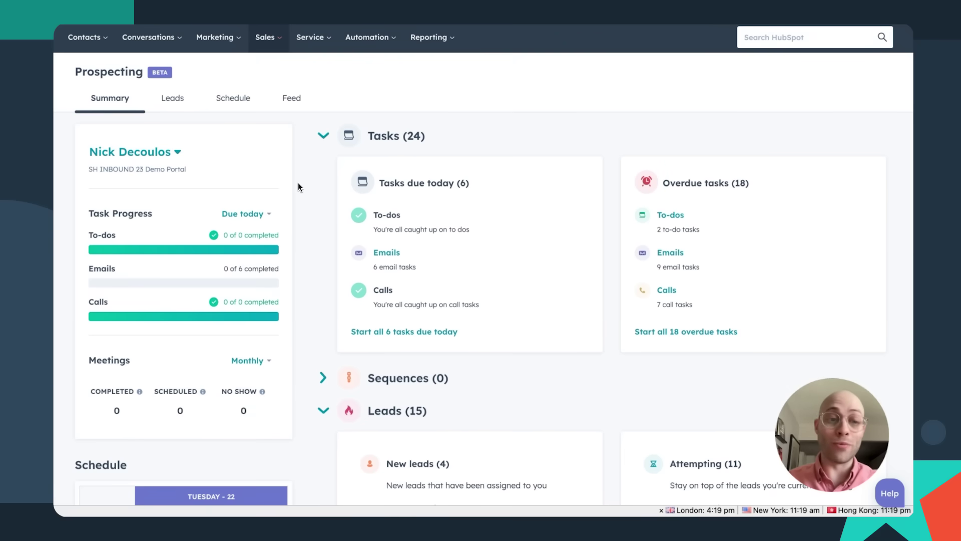
{"action": "scroll", "coordinate": [299, 185], "scroll_direction": "down", "scroll_amount": 6}
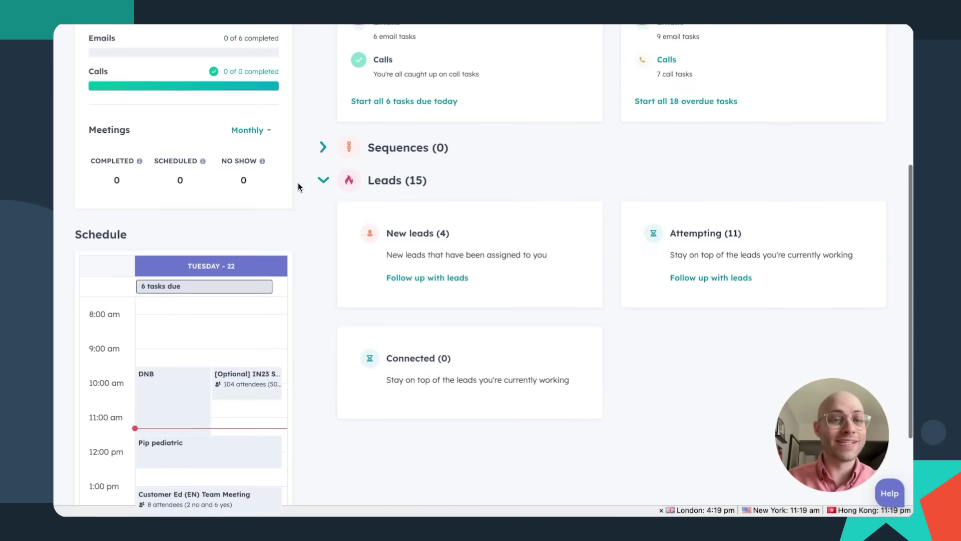
{"action": "scroll", "coordinate": [298, 186], "scroll_direction": "down", "scroll_amount": 2}
{"action": "scroll", "coordinate": [266, 237], "scroll_direction": "down", "scroll_amount": 5}
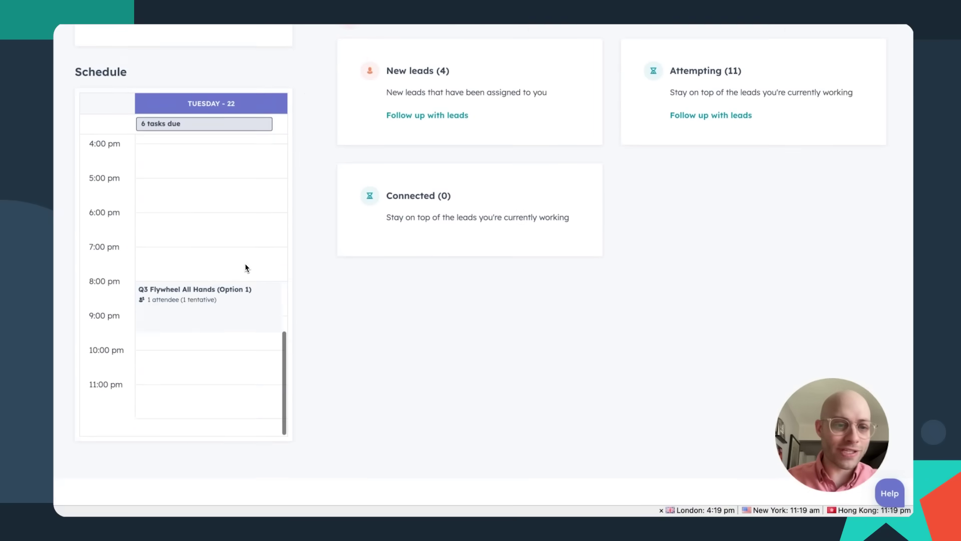
{"action": "scroll", "coordinate": [260, 205], "scroll_direction": "up", "scroll_amount": 10}
{"action": "left_click", "coordinate": [172, 160]}
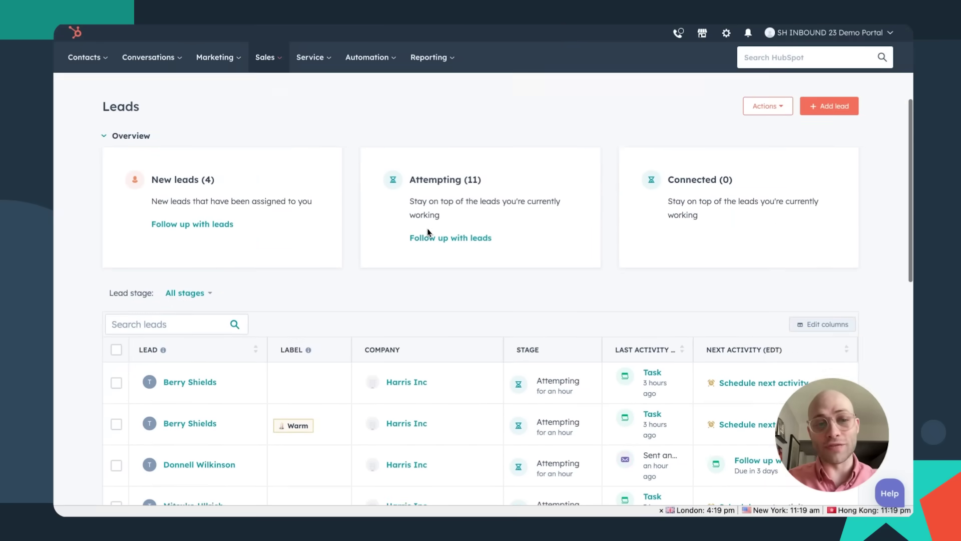
{"action": "left_click", "coordinate": [247, 123]}
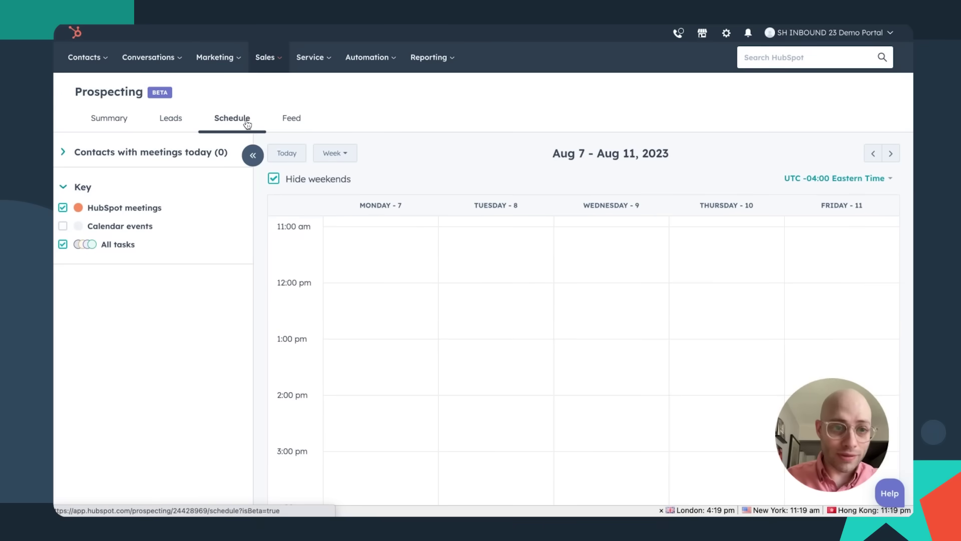
Step: Return to the Leads table and open the first Harris Inc lead's preview
{"action": "left_click", "coordinate": [173, 120]}
{"action": "scroll", "coordinate": [295, 272], "scroll_direction": "down", "scroll_amount": 3}
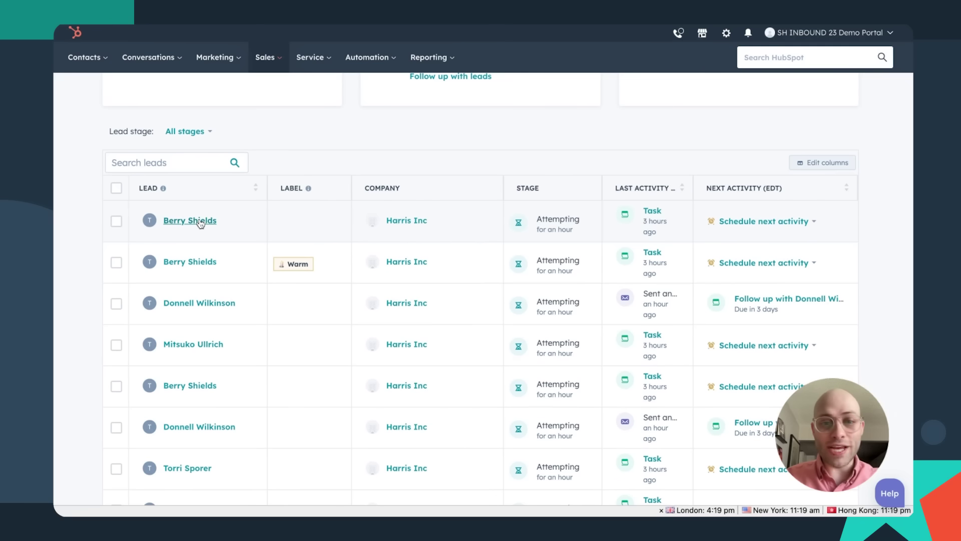
{"action": "left_click", "coordinate": [200, 220]}
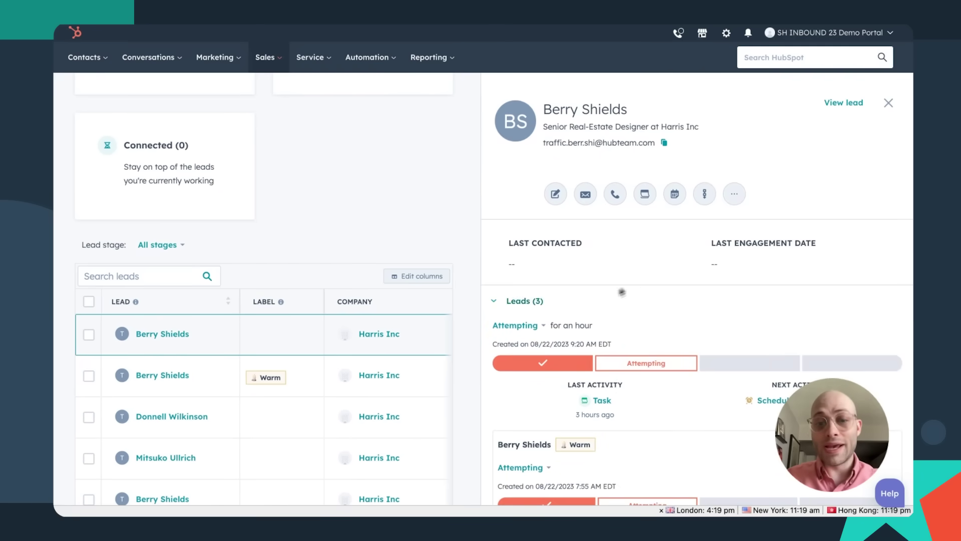
Step: Move the first Harris Inc lead to Qualified and create the Harris Inc - New Deal
{"action": "scroll", "coordinate": [678, 406], "scroll_direction": "down", "scroll_amount": 2}
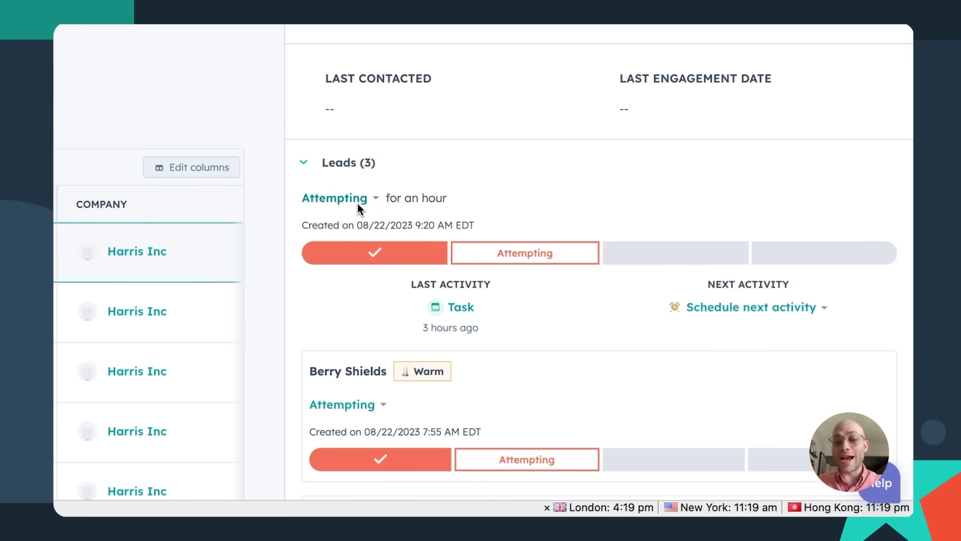
{"action": "left_click", "coordinate": [376, 200]}
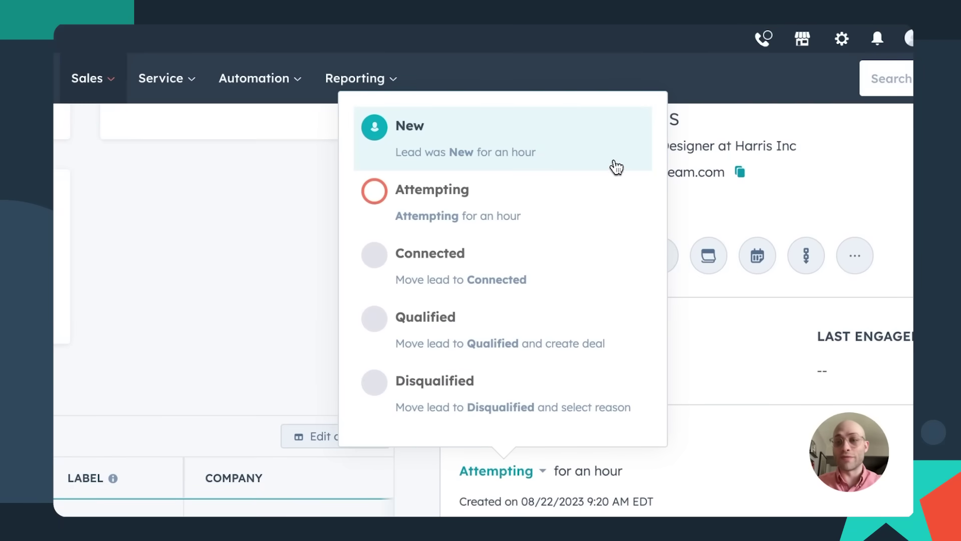
{"action": "left_click", "coordinate": [566, 138]}
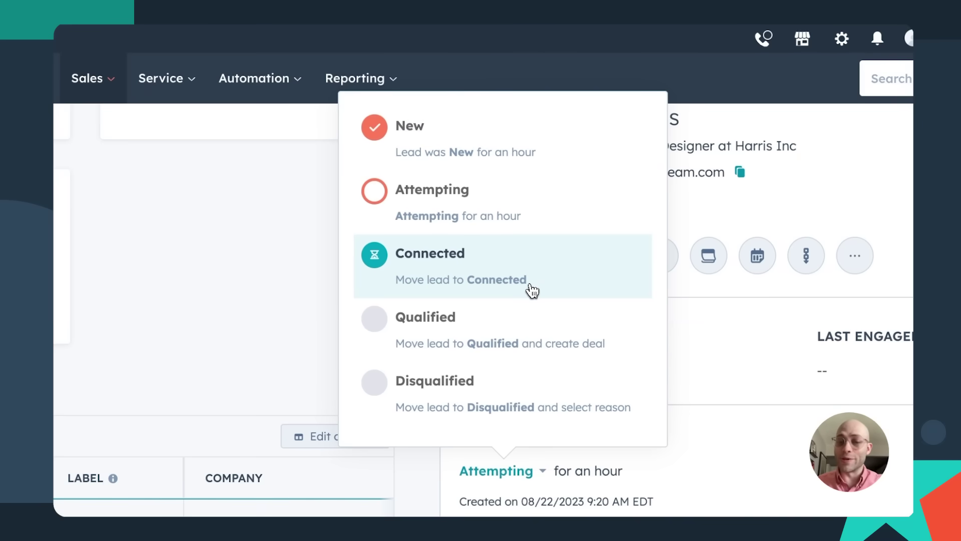
{"action": "left_click", "coordinate": [508, 323]}
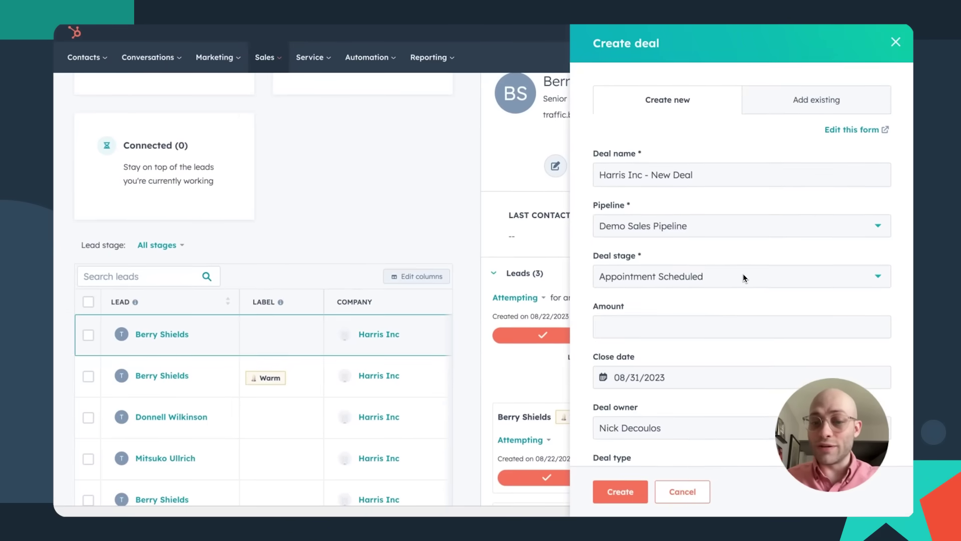
{"action": "left_click", "coordinate": [620, 491]}
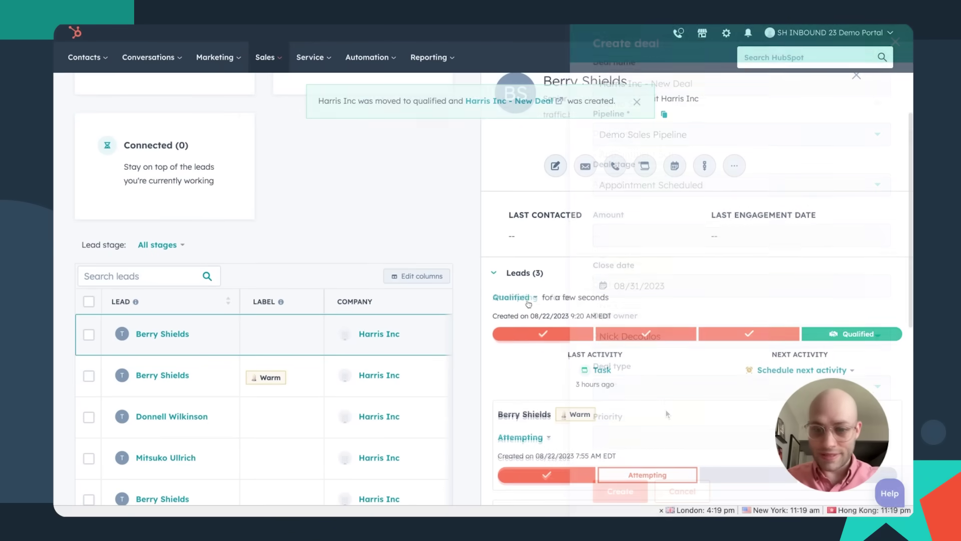
Step: Change the lead stage to Disqualified and bring up the disqualification reasons list
{"action": "left_click", "coordinate": [521, 297]}
{"action": "left_click", "coordinate": [517, 256]}
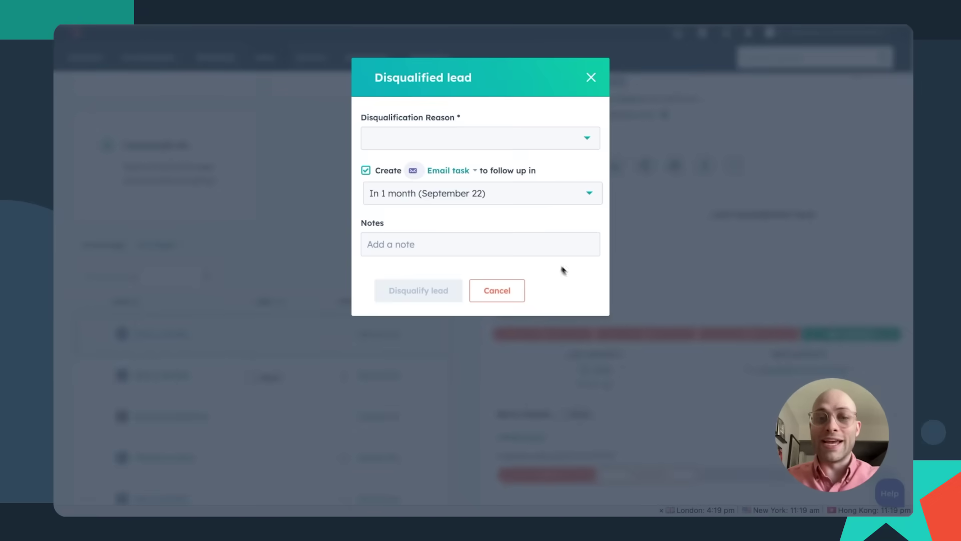
{"action": "left_click", "coordinate": [541, 138]}
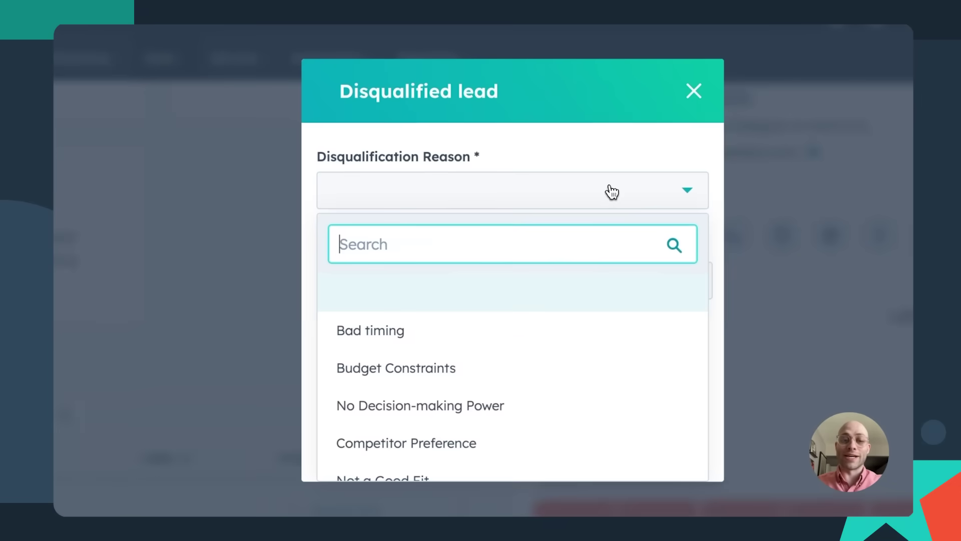
{"action": "scroll", "coordinate": [595, 330], "scroll_direction": "down", "scroll_amount": 3}
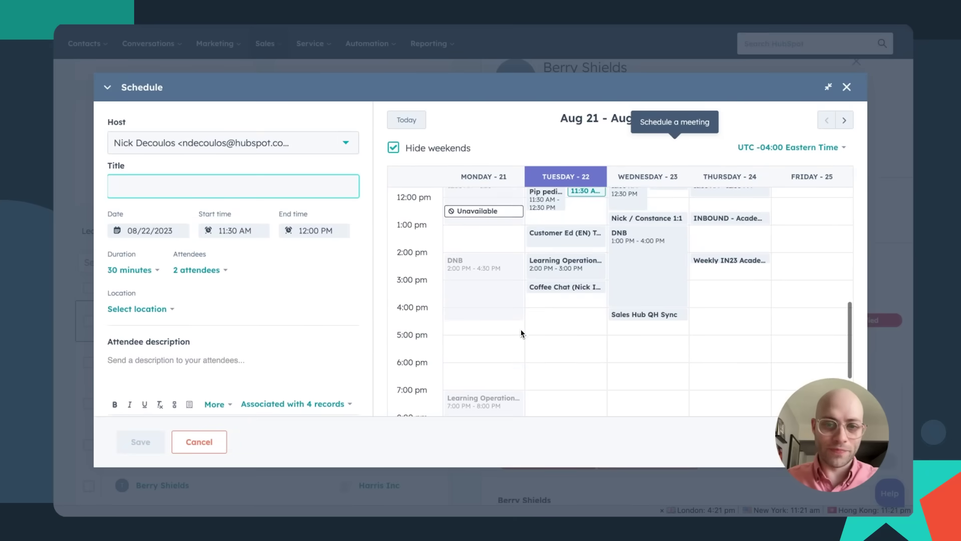
Step: Set the meeting host to My Rep Rotation with the second suggested rotation member
{"action": "scroll", "coordinate": [521, 331], "scroll_direction": "down", "scroll_amount": 3}
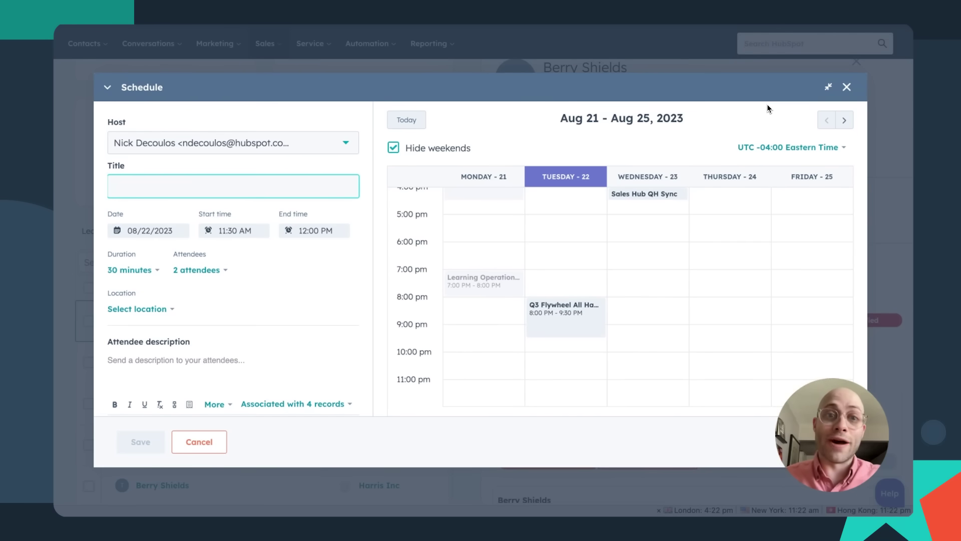
{"action": "left_click", "coordinate": [315, 142]}
{"action": "left_click", "coordinate": [287, 238]}
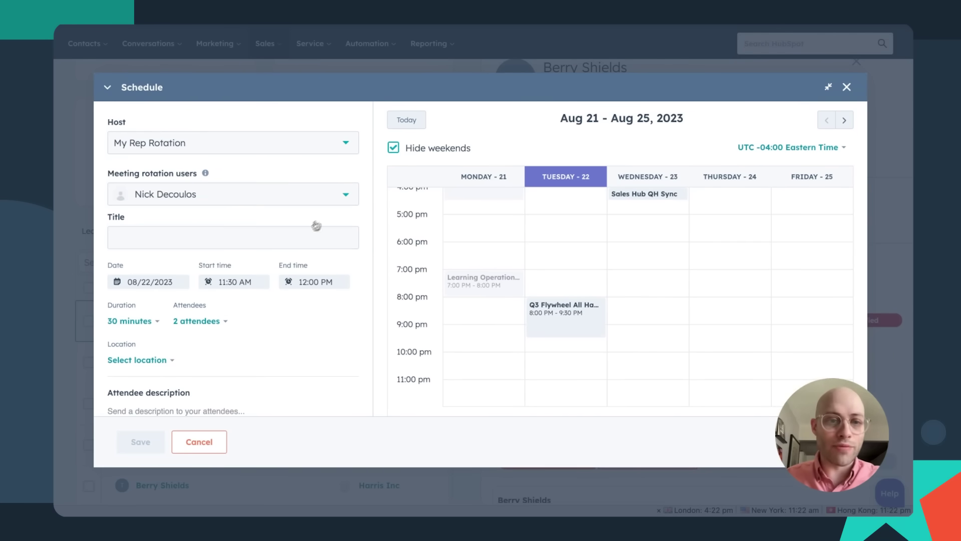
{"action": "left_click", "coordinate": [331, 196]}
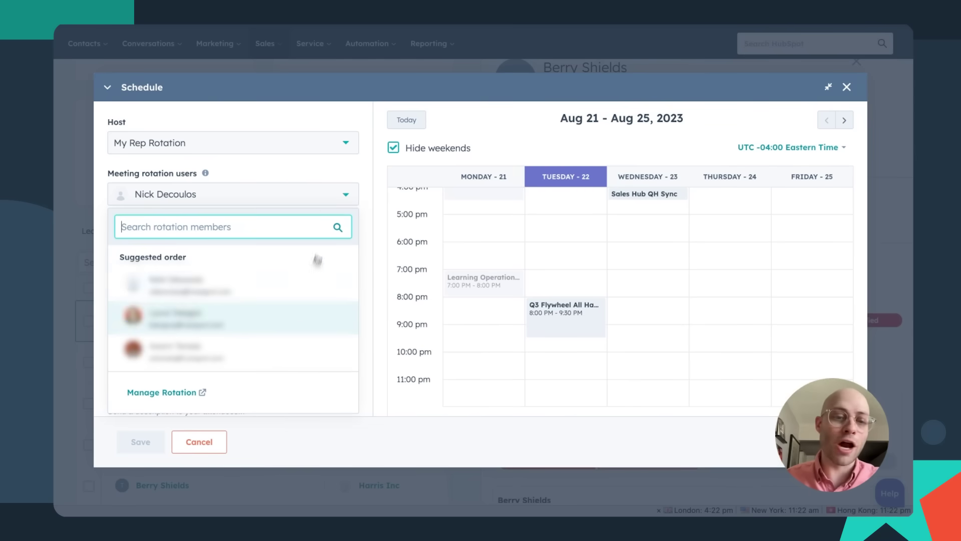
{"action": "left_click", "coordinate": [302, 315]}
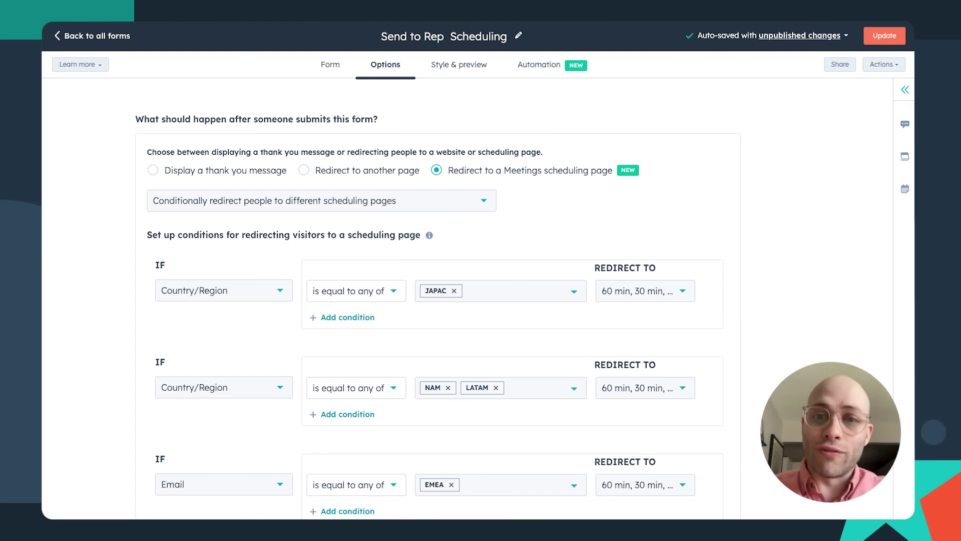
Step: Scroll through the Send to Rep Scheduling form's Country/Region and Email redirect conditions
{"action": "scroll", "coordinate": [478, 270], "scroll_direction": "down", "scroll_amount": 5}
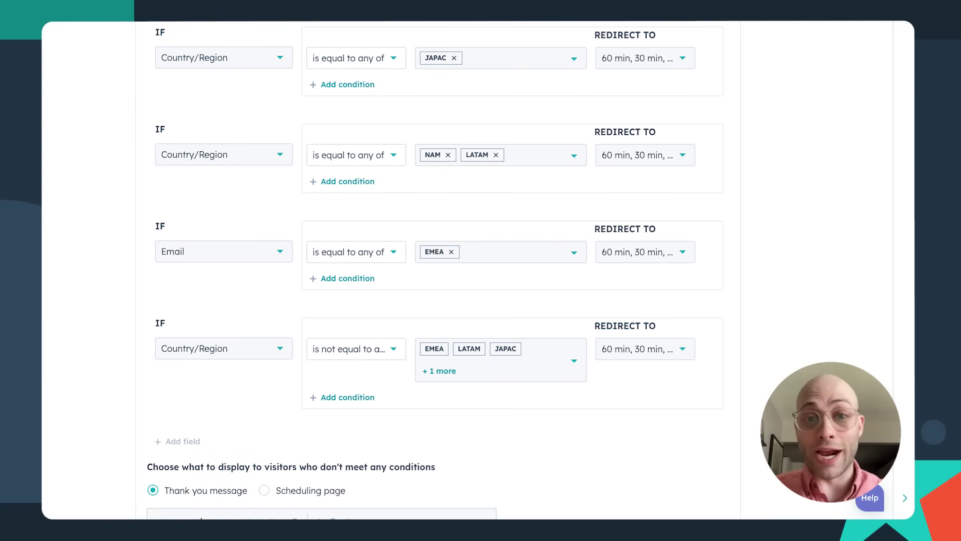
{"action": "scroll", "coordinate": [478, 270], "scroll_direction": "up", "scroll_amount": 5}
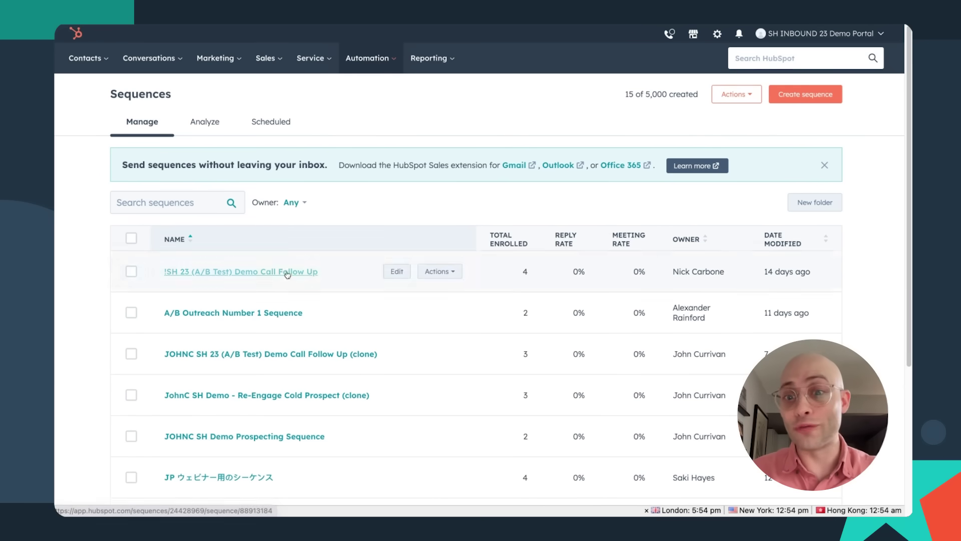
Step: Open the !SH 23 (A/B Test) Demo Call Follow Up sequence and view its steps
{"action": "left_click", "coordinate": [312, 271]}
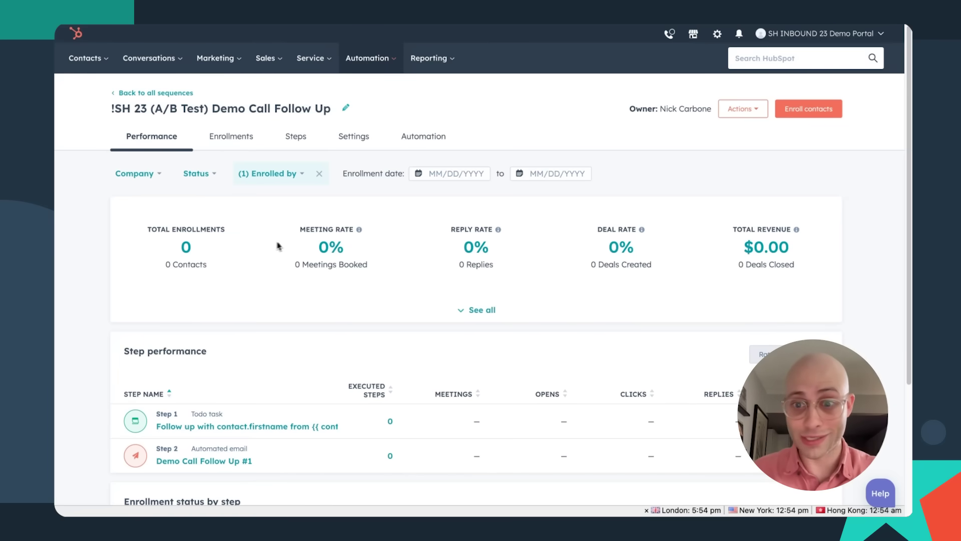
{"action": "scroll", "coordinate": [286, 245], "scroll_direction": "down", "scroll_amount": 1}
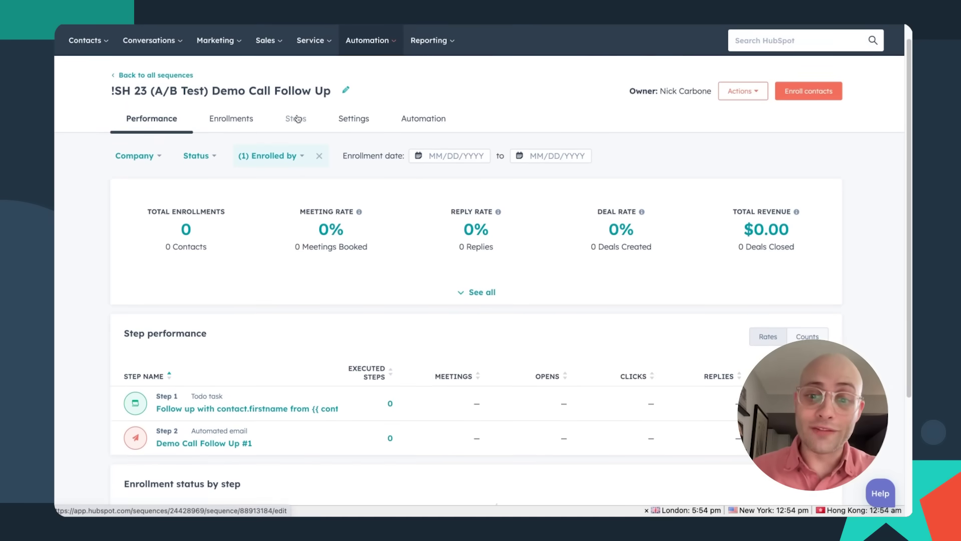
{"action": "left_click", "coordinate": [297, 118]}
Step: Add a Re-Engage Cold Prospect template as Version B of the Day 2 email and enable it
{"action": "scroll", "coordinate": [506, 283], "scroll_direction": "down", "scroll_amount": 5}
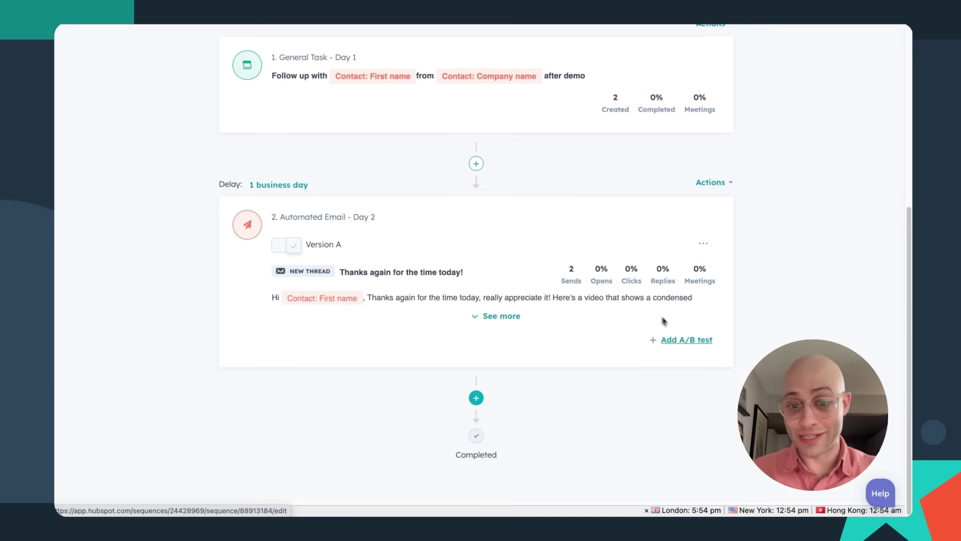
{"action": "left_click", "coordinate": [682, 339]}
{"action": "scroll", "coordinate": [696, 342], "scroll_direction": "down", "scroll_amount": 9}
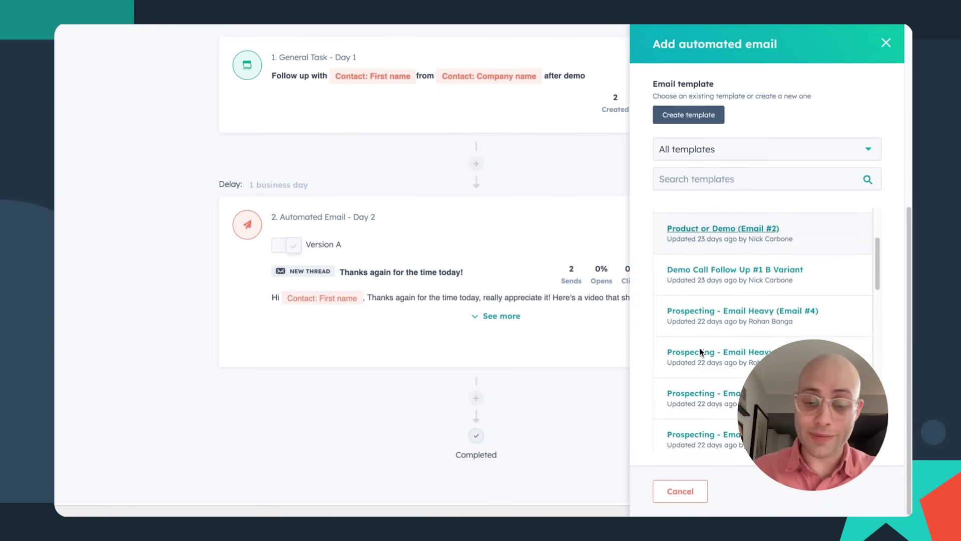
{"action": "left_click", "coordinate": [708, 327]}
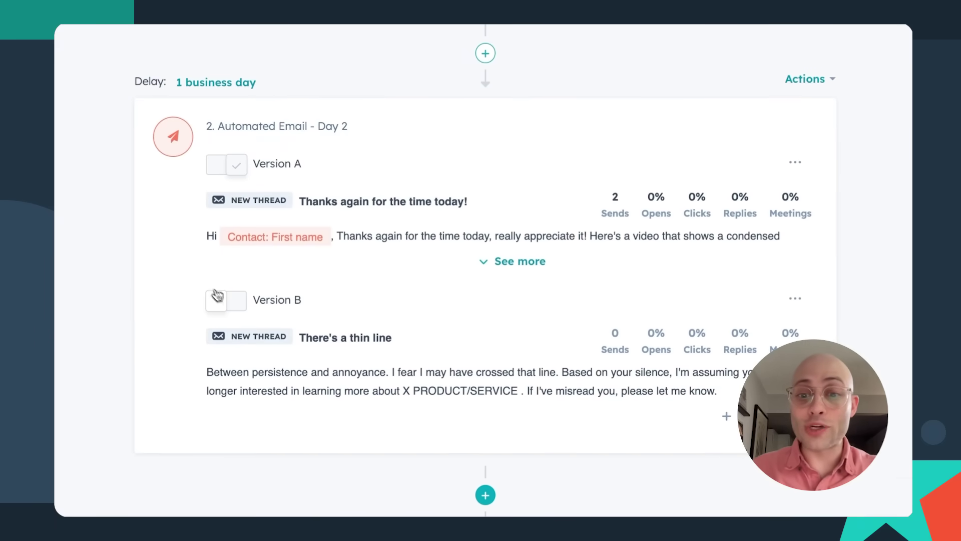
{"action": "left_click", "coordinate": [220, 301]}
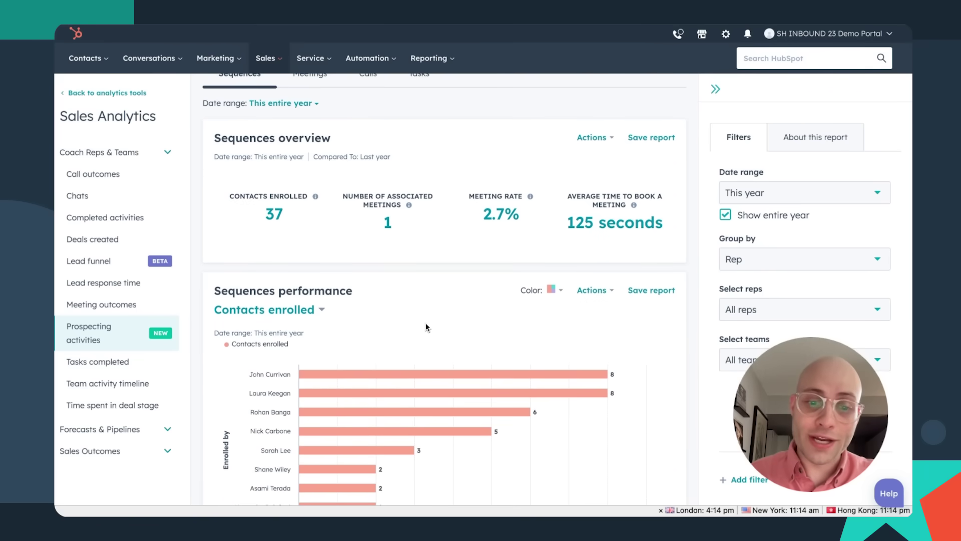
{"action": "left_click", "coordinate": [316, 312]}
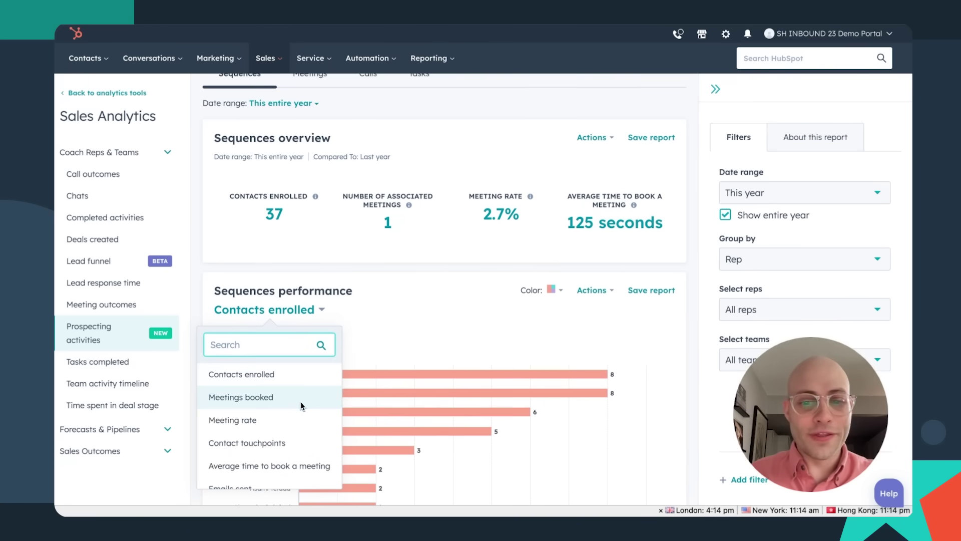
{"action": "scroll", "coordinate": [302, 406], "scroll_direction": "down", "scroll_amount": 1}
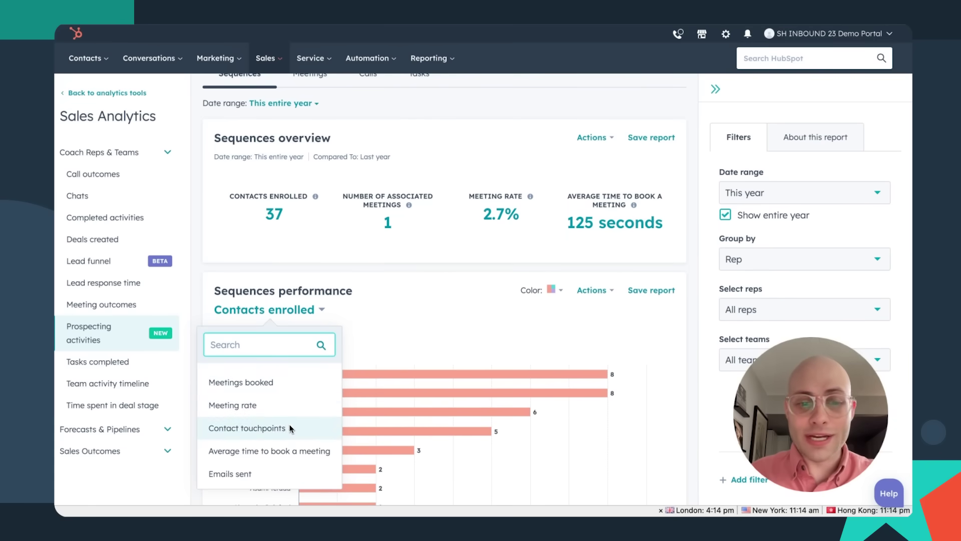
{"action": "scroll", "coordinate": [289, 426], "scroll_direction": "down", "scroll_amount": 2}
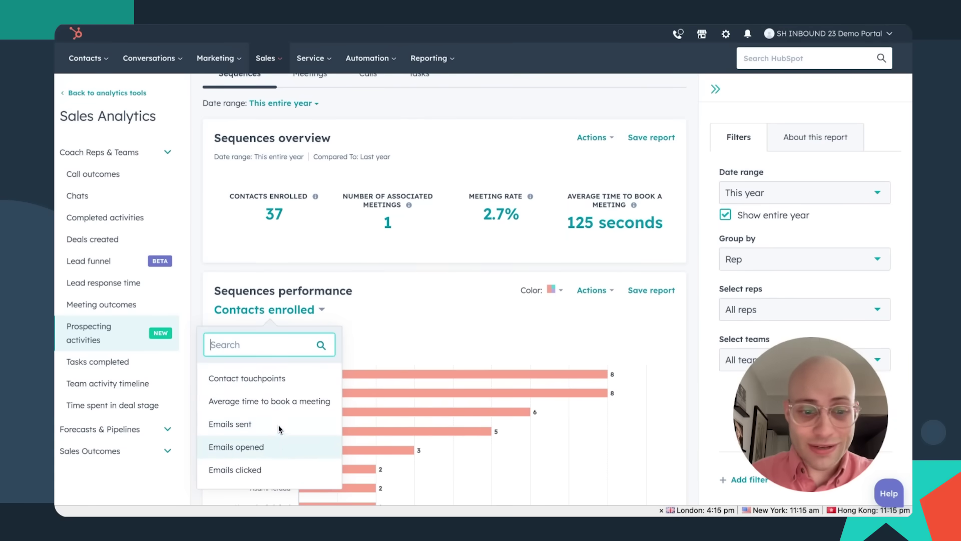
{"action": "scroll", "coordinate": [282, 449], "scroll_direction": "down", "scroll_amount": 1}
{"action": "scroll", "coordinate": [282, 448], "scroll_direction": "up", "scroll_amount": 3}
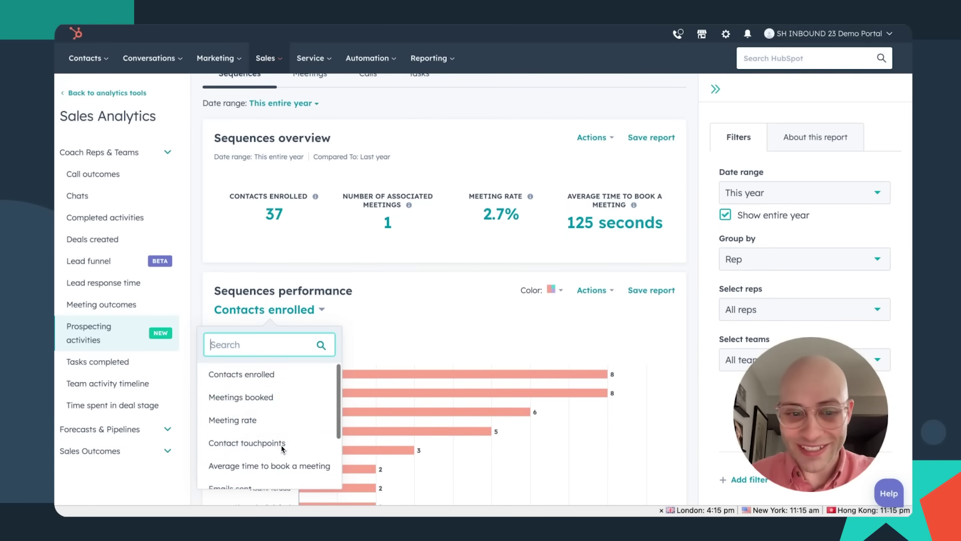
{"action": "left_click", "coordinate": [235, 376]}
{"action": "scroll", "coordinate": [395, 223], "scroll_direction": "up", "scroll_amount": 1}
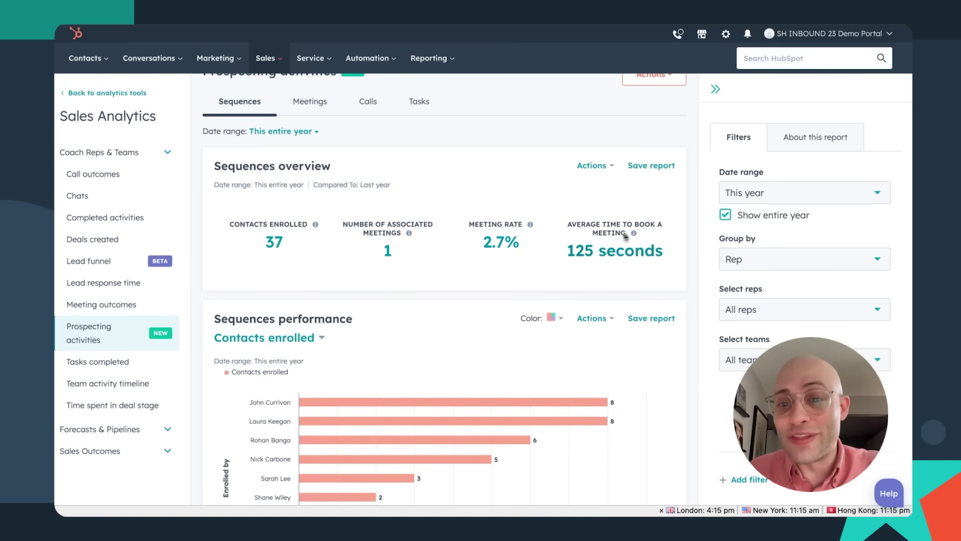
{"action": "scroll", "coordinate": [584, 250], "scroll_direction": "up", "scroll_amount": 1}
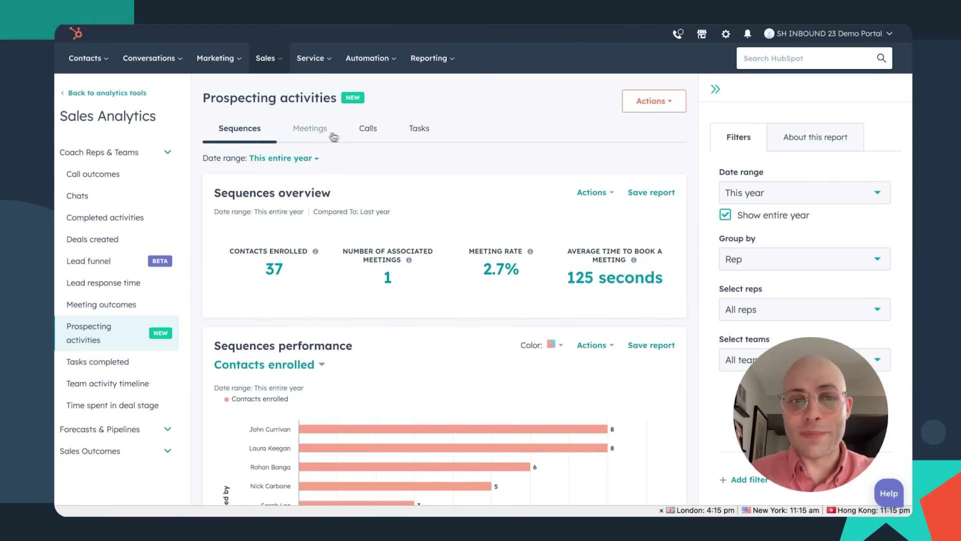
Step: Switch prospecting activities through Meetings and Calls to Tasks, then show About this report
{"action": "left_click", "coordinate": [314, 133]}
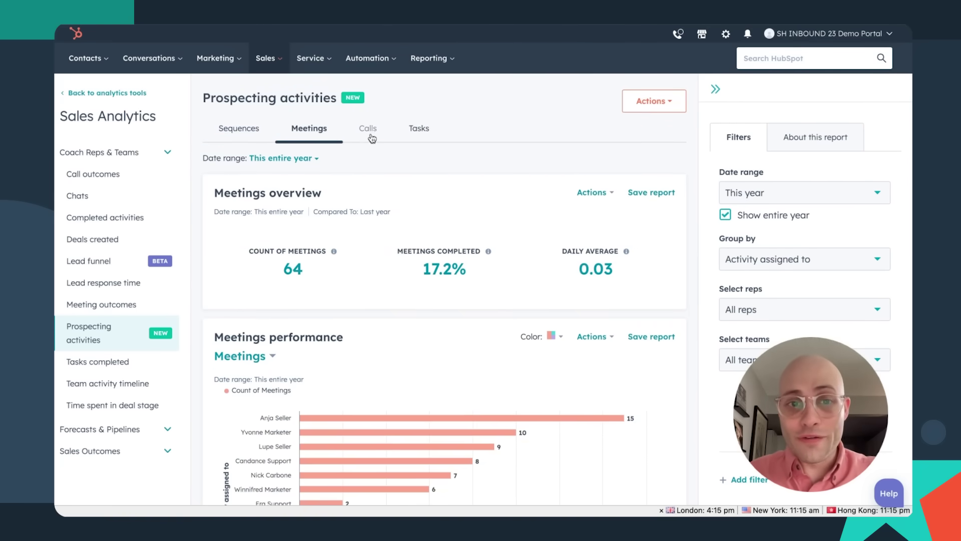
{"action": "left_click", "coordinate": [372, 137]}
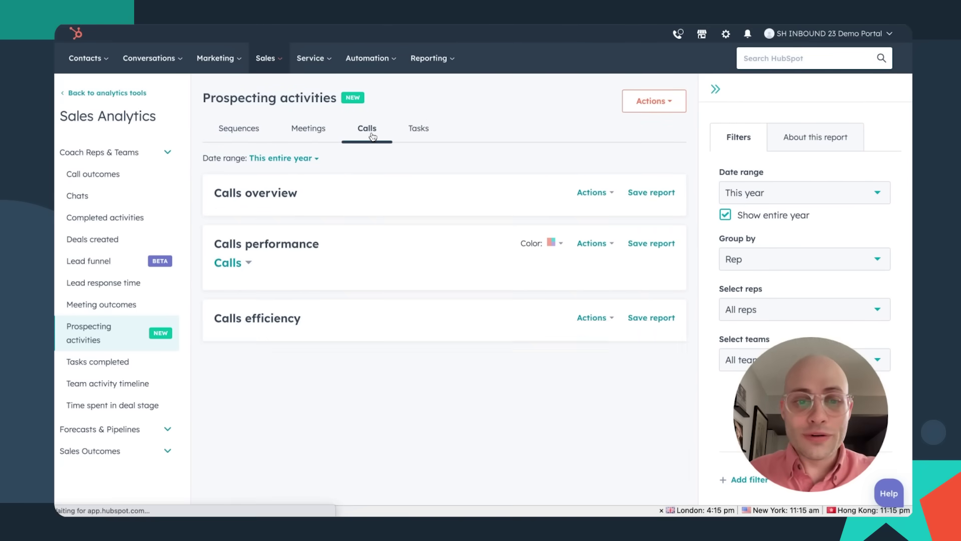
{"action": "left_click", "coordinate": [420, 130]}
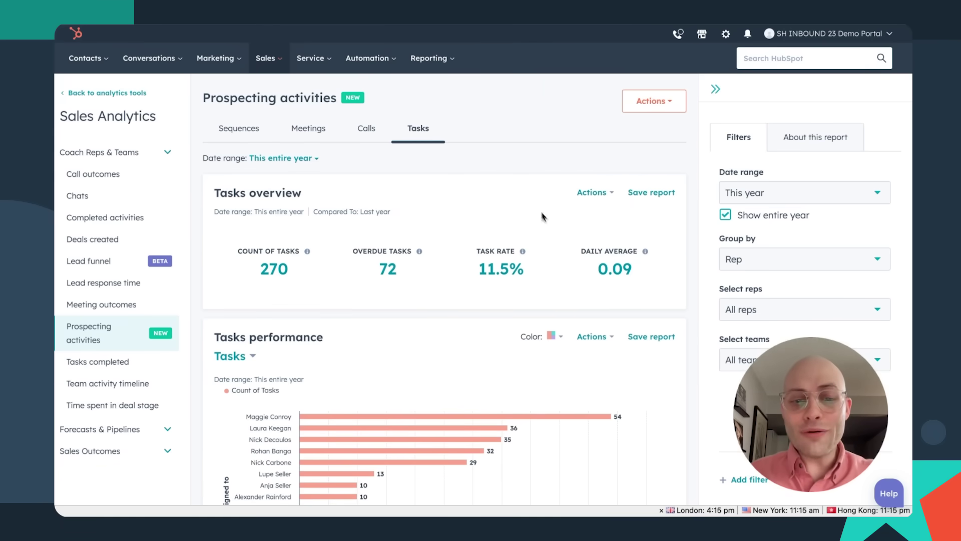
{"action": "scroll", "coordinate": [542, 216], "scroll_direction": "down", "scroll_amount": 1}
{"action": "scroll", "coordinate": [542, 216], "scroll_direction": "up", "scroll_amount": 1}
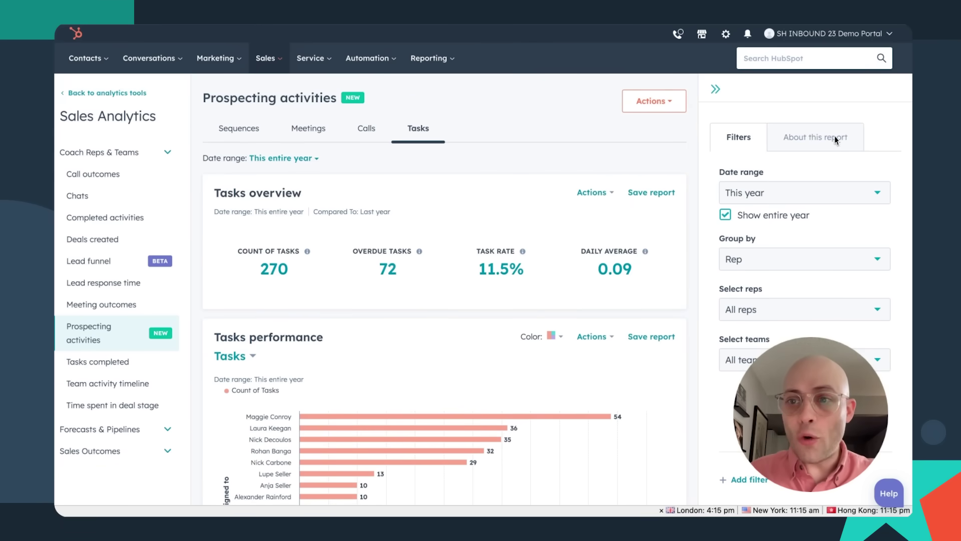
{"action": "left_click", "coordinate": [819, 138]}
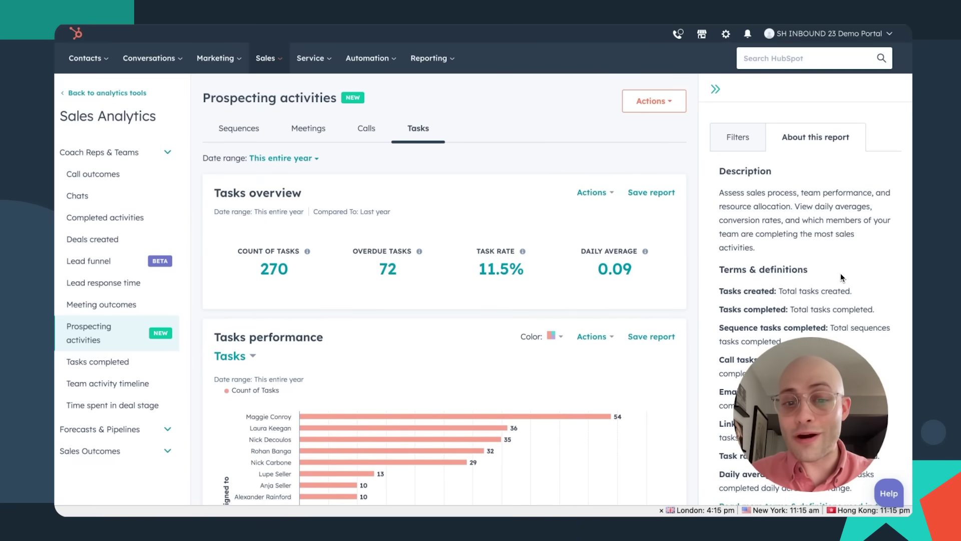
{"action": "scroll", "coordinate": [840, 275], "scroll_direction": "down", "scroll_amount": 1}
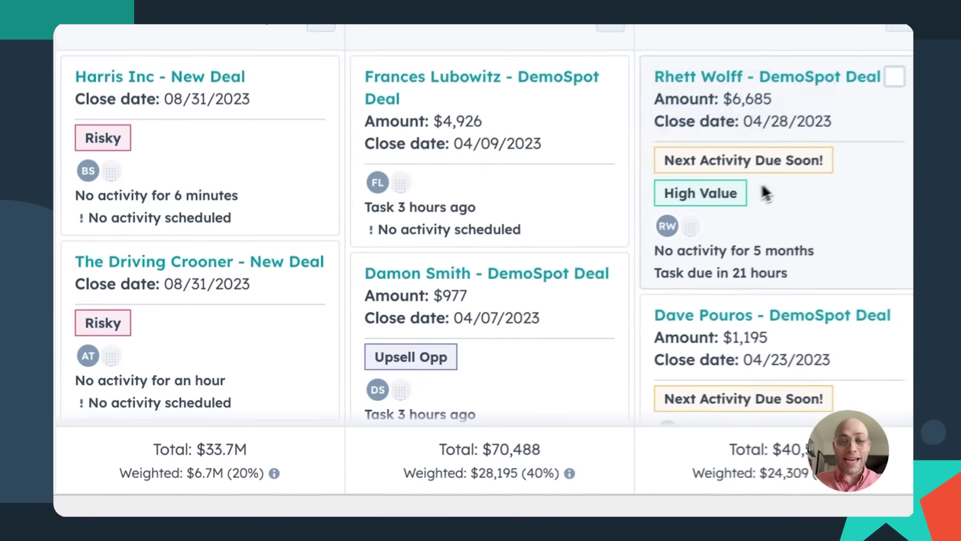
Step: Create tasks for the Harris Inc - New Deal and The Driving Crooner deal cards
{"action": "mouse_move", "coordinate": [426, 350]}
{"action": "mouse_move", "coordinate": [817, 156]}
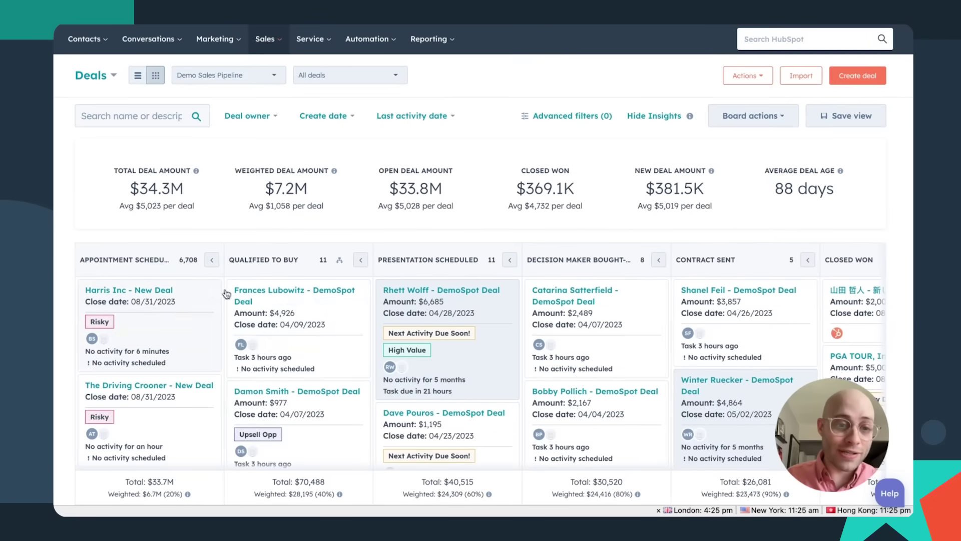
{"action": "left_click", "coordinate": [208, 289]}
{"action": "left_click", "coordinate": [209, 411]}
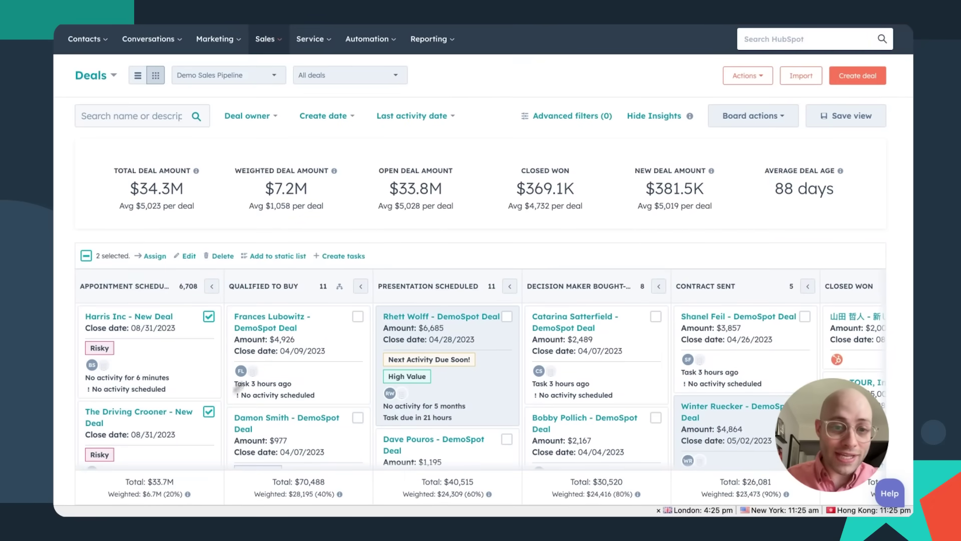
{"action": "left_click", "coordinate": [342, 255]}
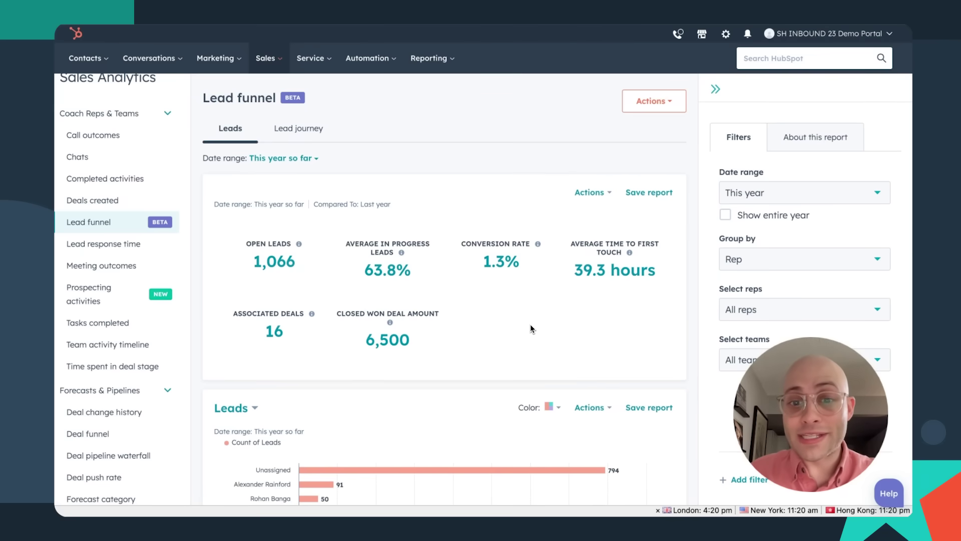
Step: Change the Leads chart metric from lead counts to Conversion rate
{"action": "scroll", "coordinate": [534, 286], "scroll_direction": "down", "scroll_amount": 2}
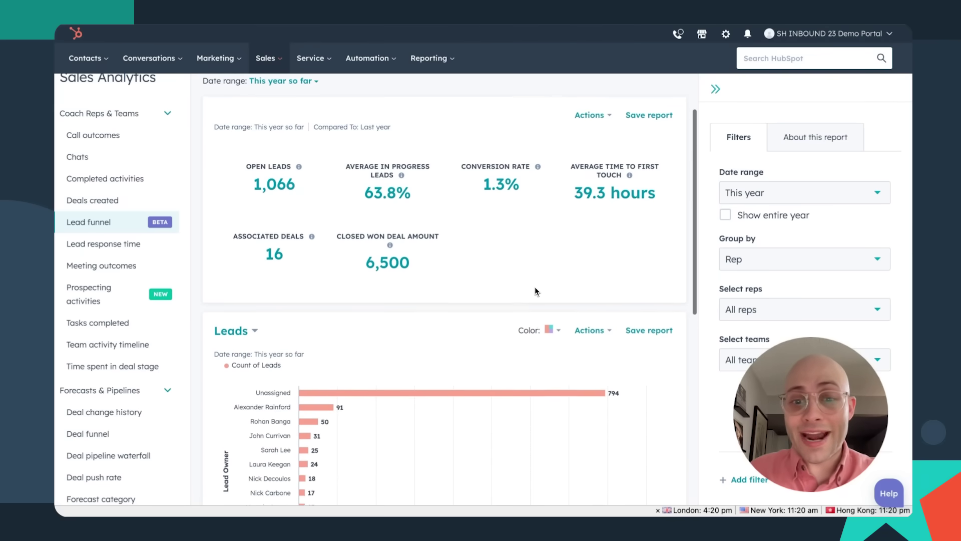
{"action": "scroll", "coordinate": [535, 287], "scroll_direction": "down", "scroll_amount": 1}
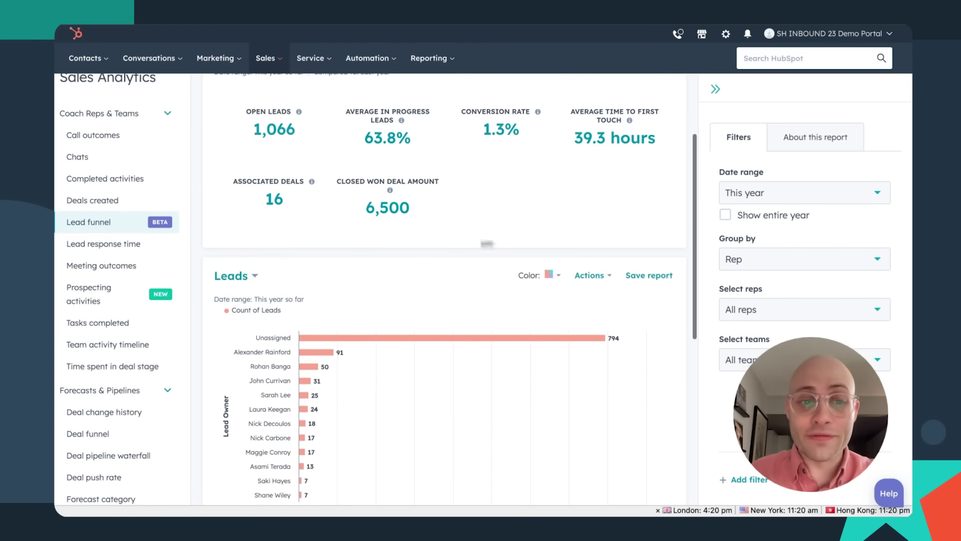
{"action": "left_click", "coordinate": [251, 278]}
{"action": "scroll", "coordinate": [244, 360], "scroll_direction": "down", "scroll_amount": 2}
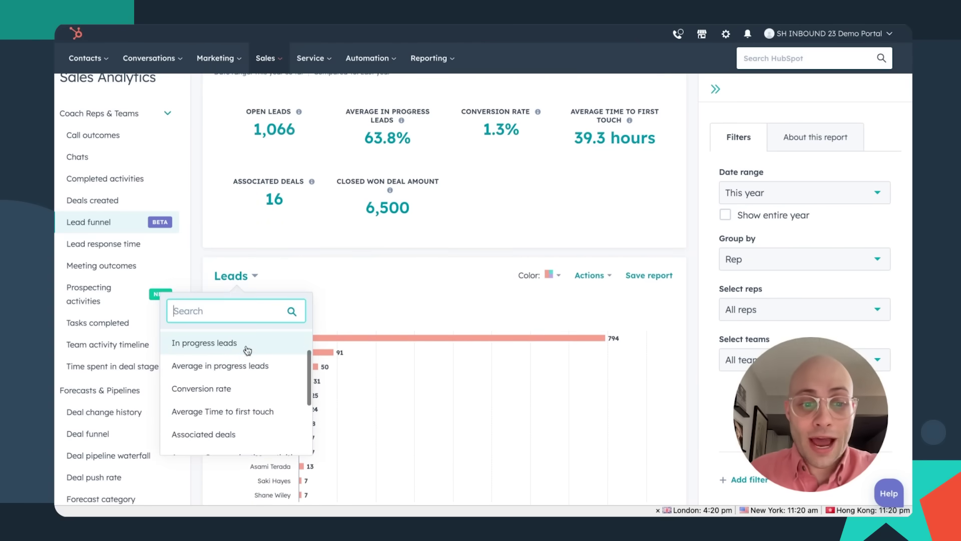
{"action": "left_click", "coordinate": [259, 389]}
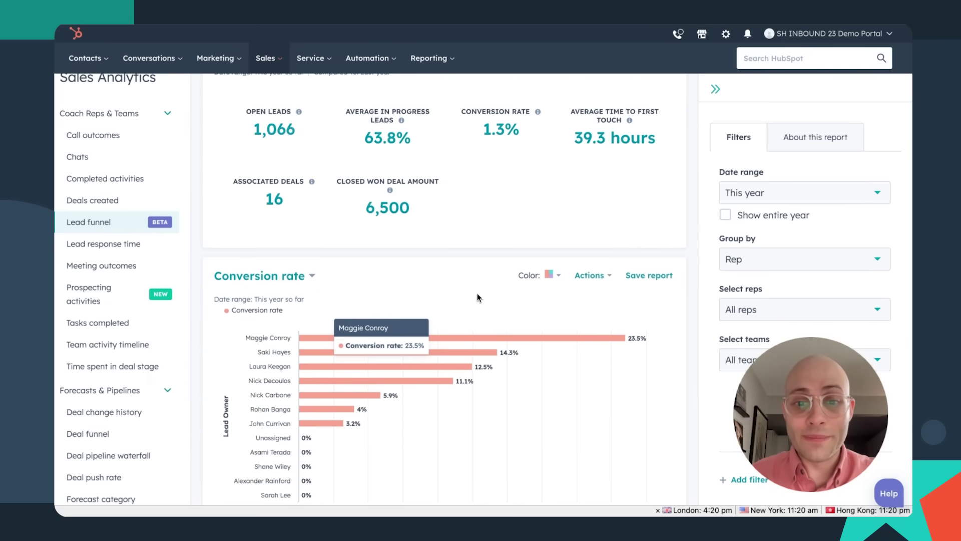
{"action": "scroll", "coordinate": [476, 296], "scroll_direction": "up", "scroll_amount": 2}
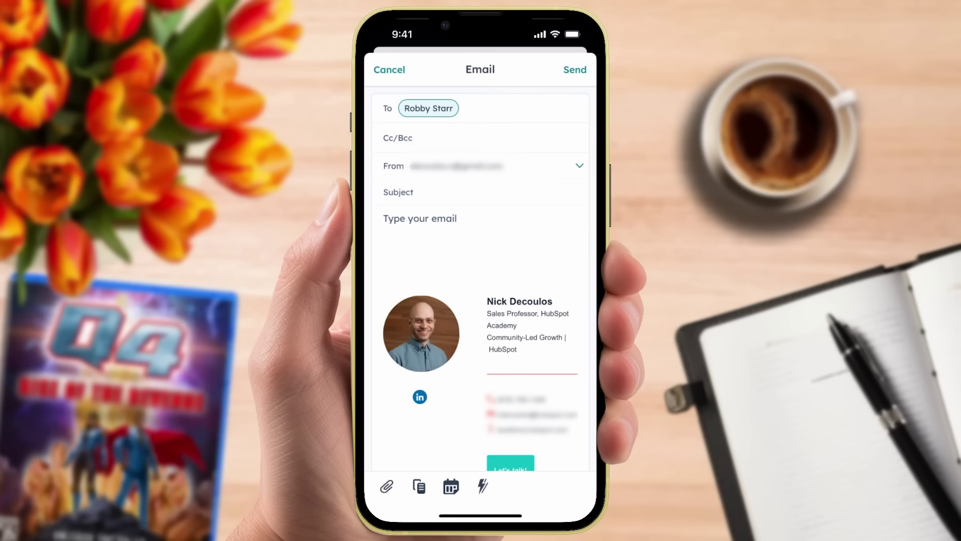
Step: Start an AI-drafted Introduction email with the content assistant
{"action": "left_click", "coordinate": [482, 483]}
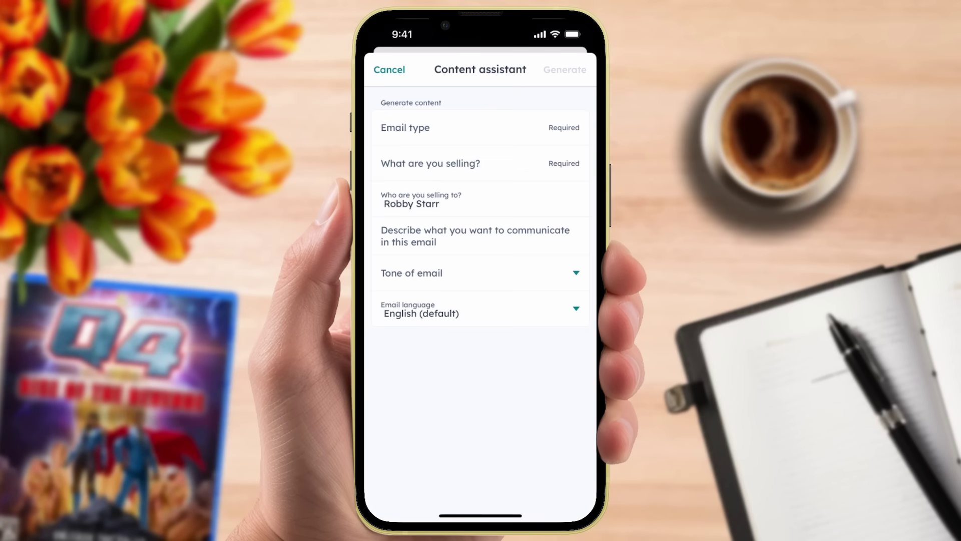
{"action": "left_click", "coordinate": [410, 118]}
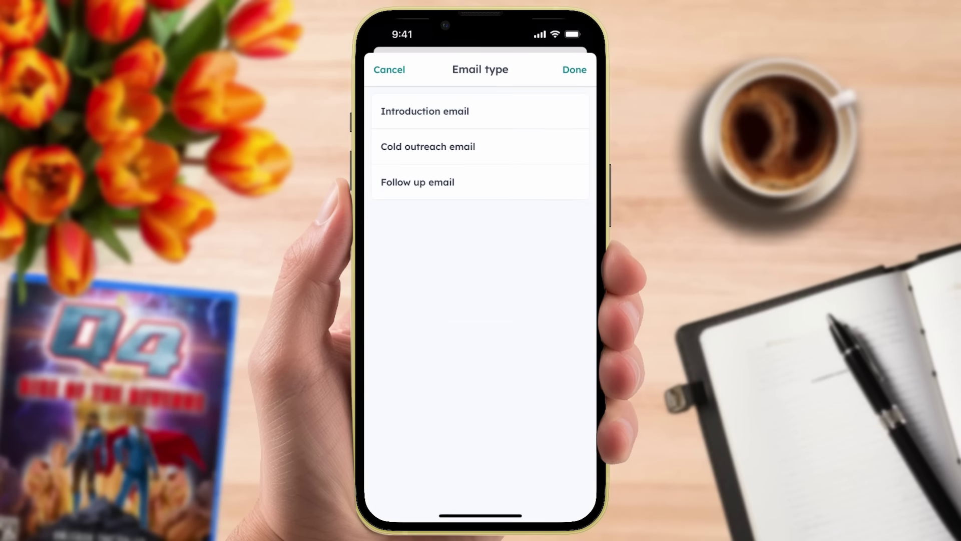
{"action": "left_click", "coordinate": [425, 111]}
Step: Describe the product as 'New hot track' and set the email tone to Optimistic
{"action": "left_click", "coordinate": [430, 163]}
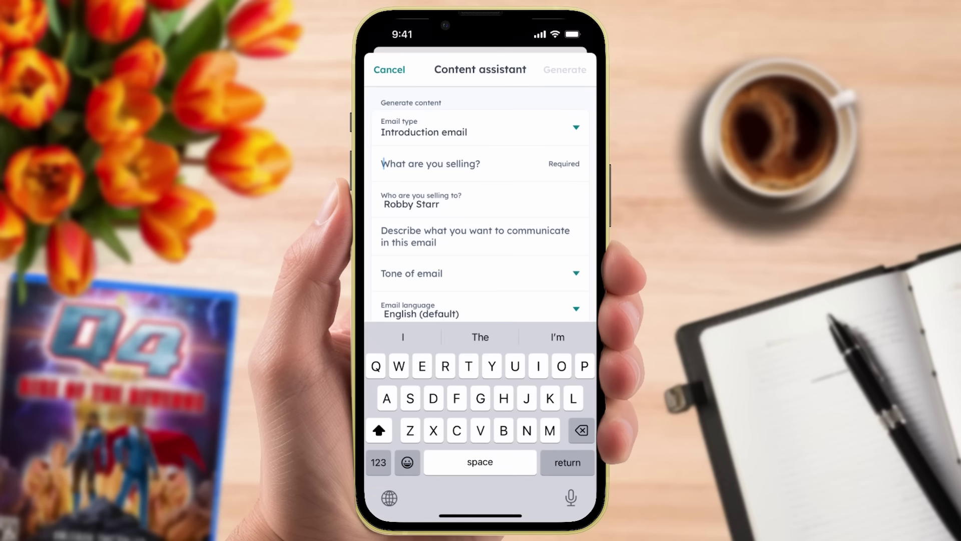
{"action": "type", "text": "New "}
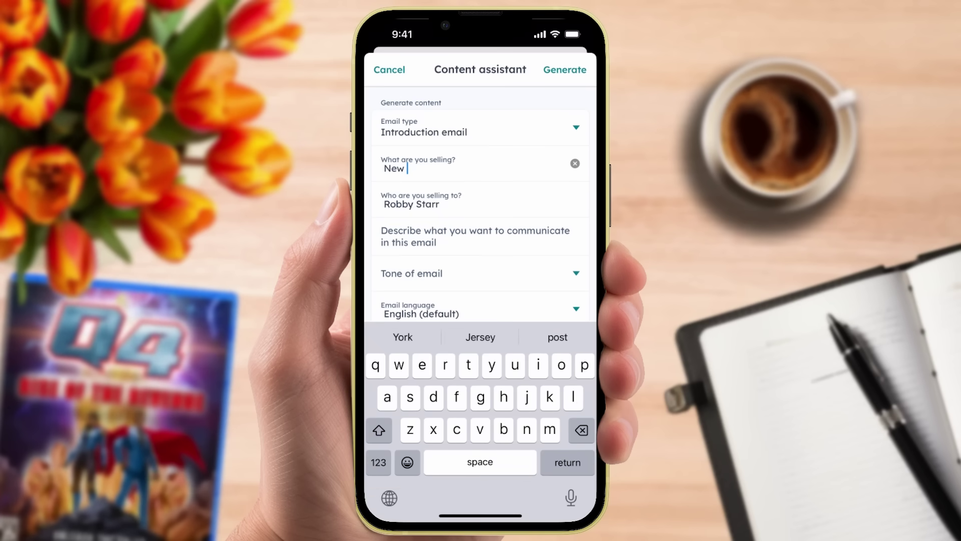
{"action": "type", "text": "hot track"}
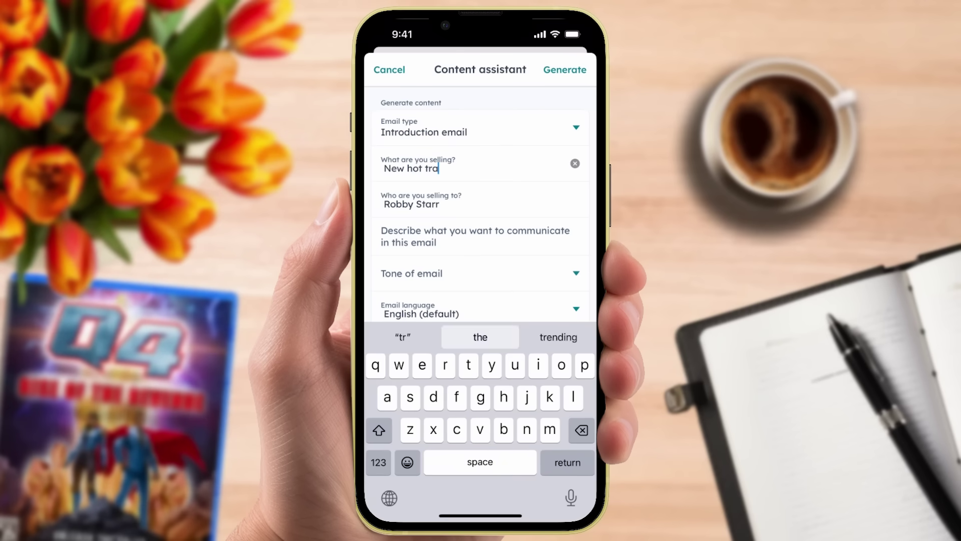
{"action": "left_click", "coordinate": [412, 273]}
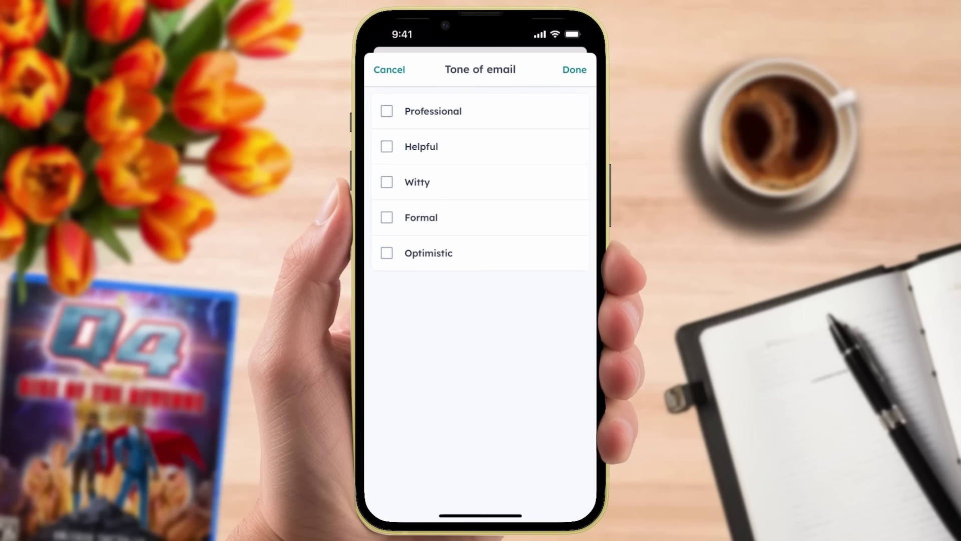
{"action": "left_click", "coordinate": [387, 253]}
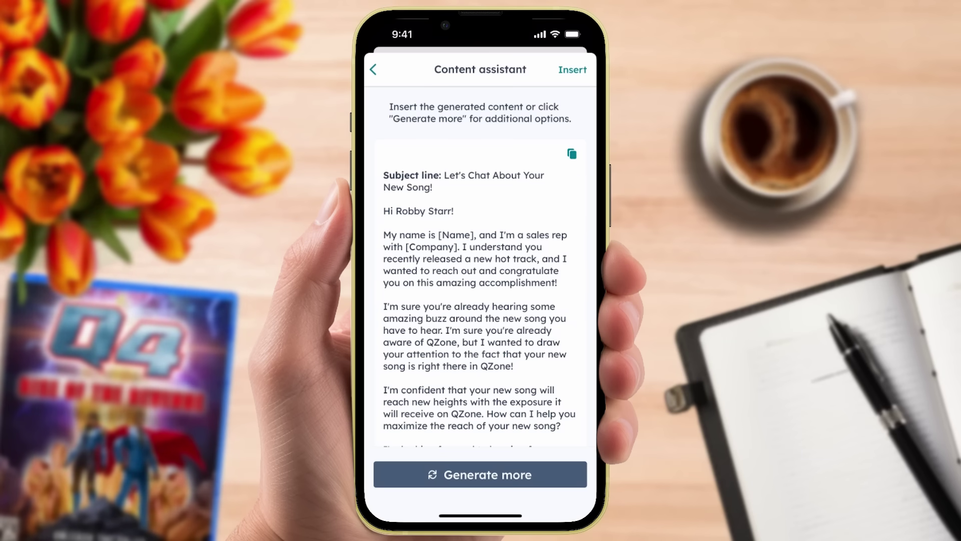
{"action": "scroll", "coordinate": [480, 290], "scroll_direction": "down", "scroll_amount": 3}
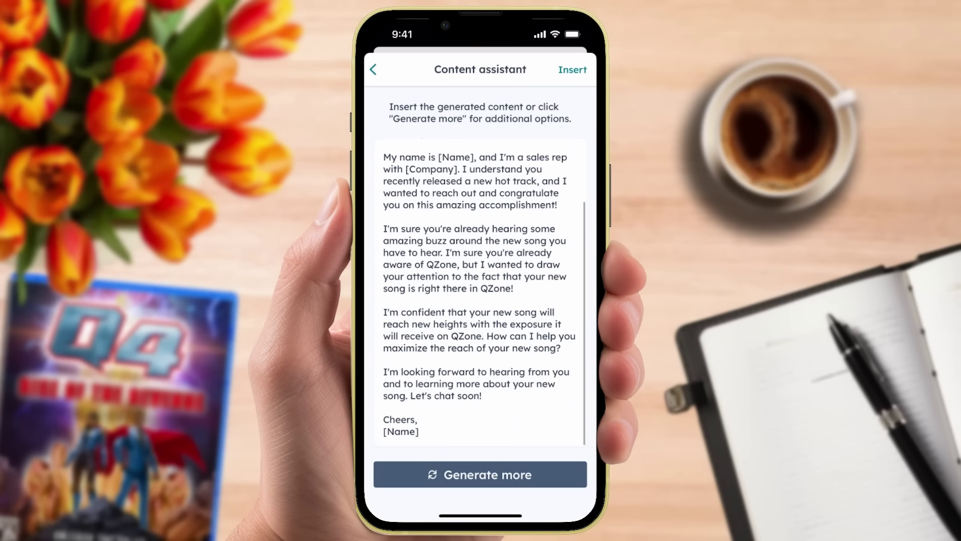